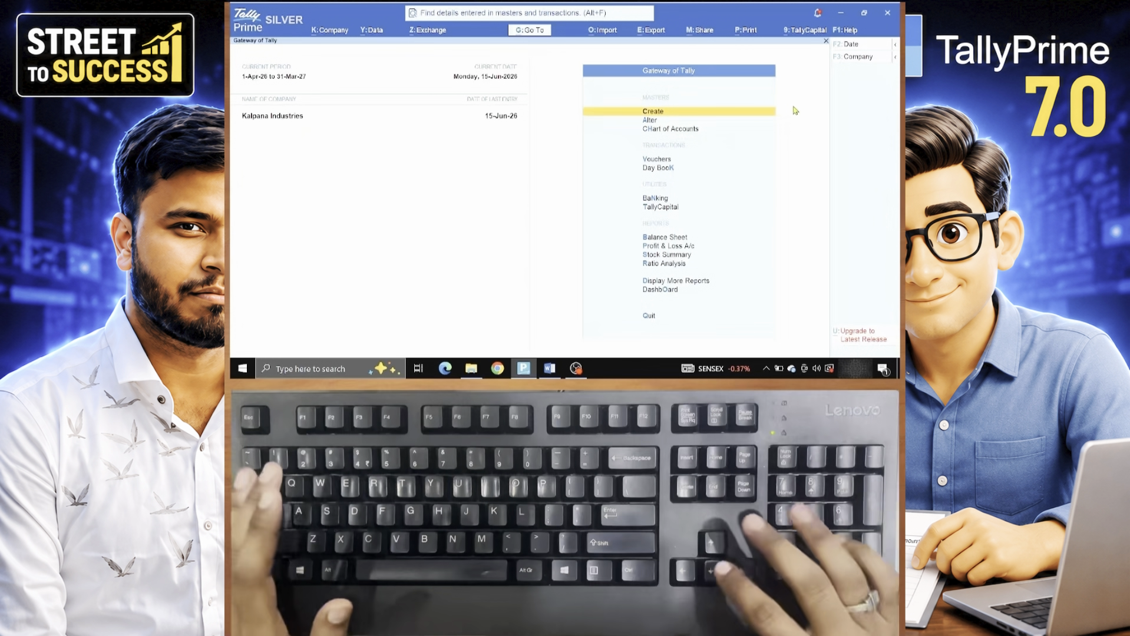
- Open Ledger creation from the List of Masters
key("Down")
key("Up")
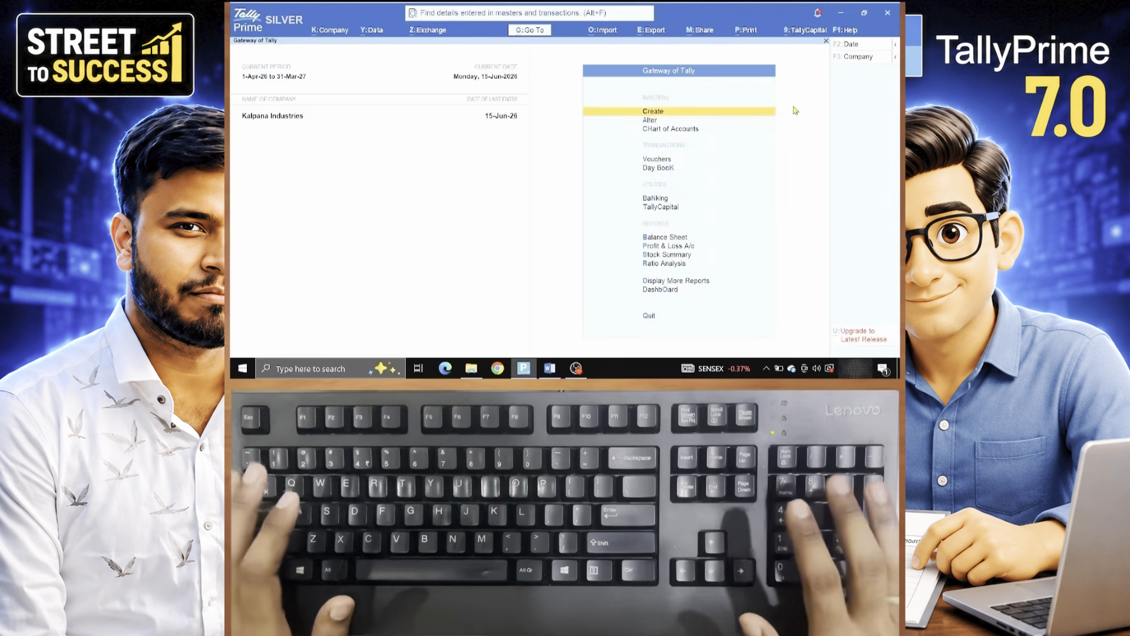
key("Return")
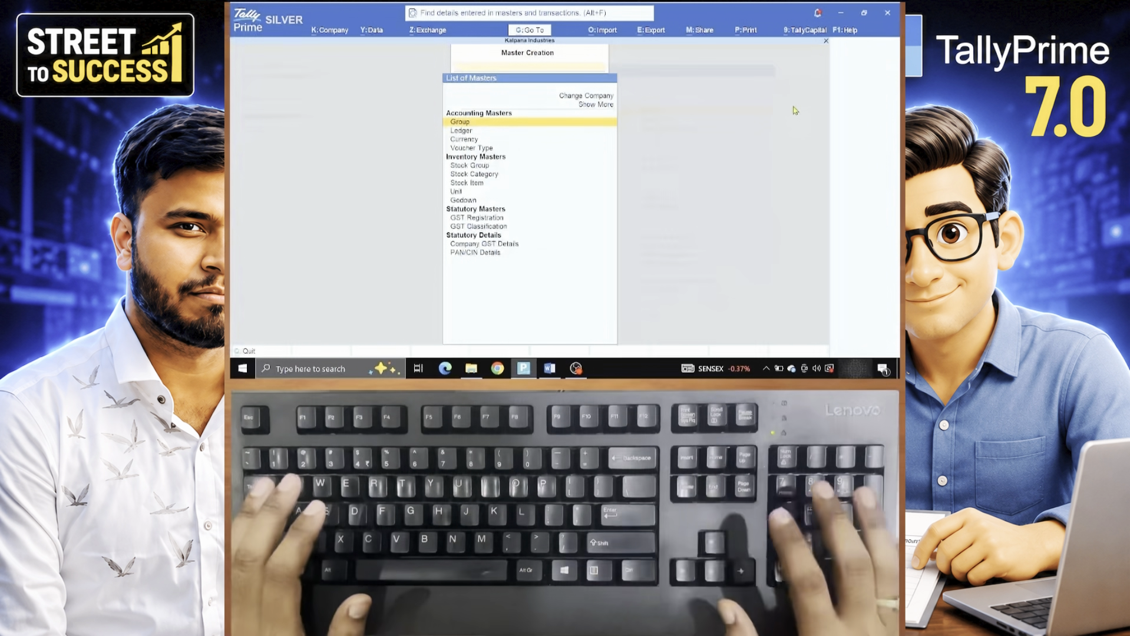
key("Down")
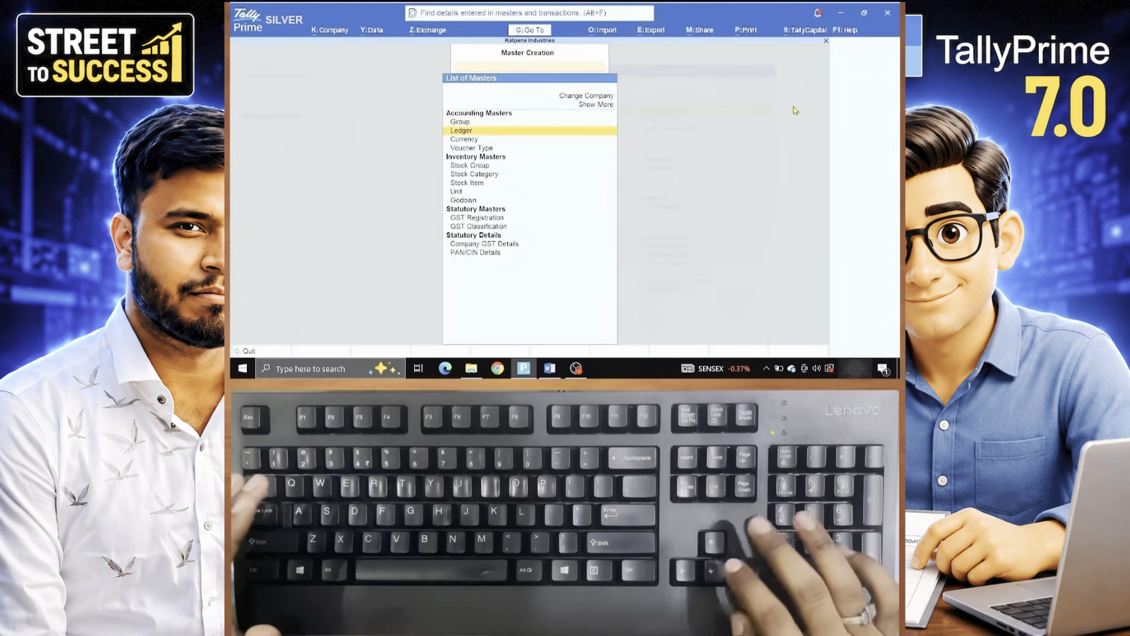
key("Return")
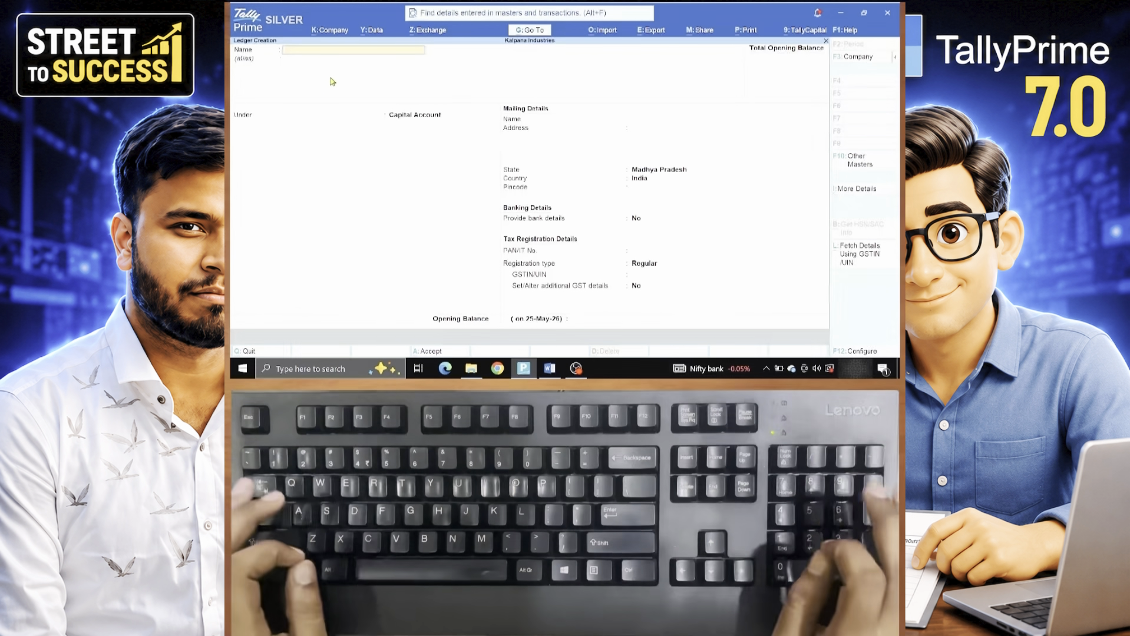
- Name the ledger 'Pradeep Plastic' and move past the alias to the Under field
type("Pradeep Plas")
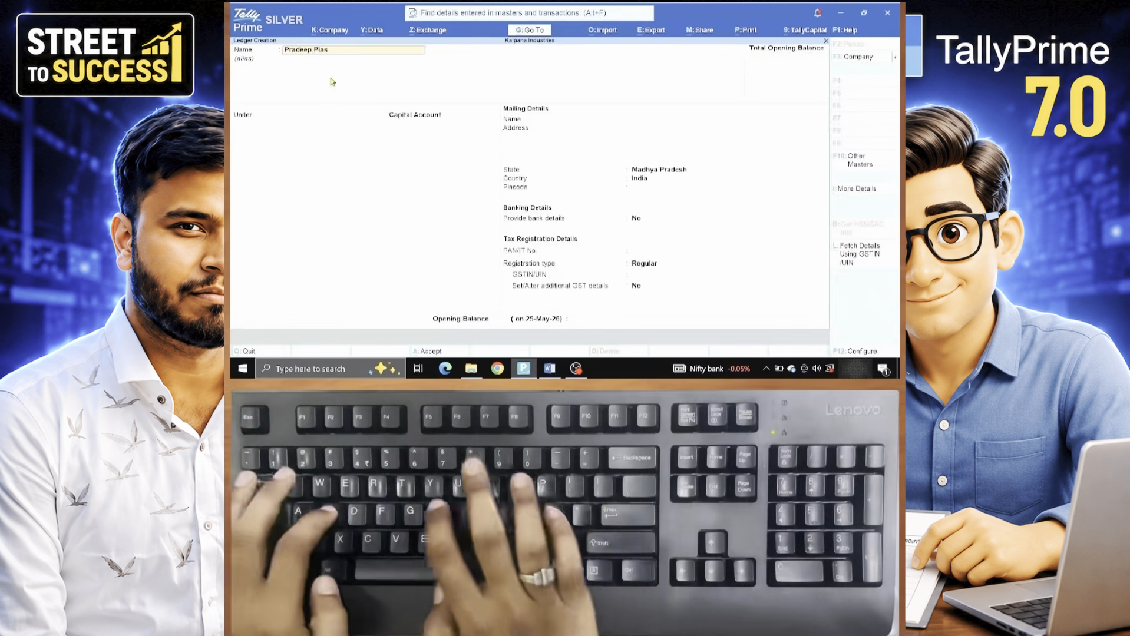
type("tic")
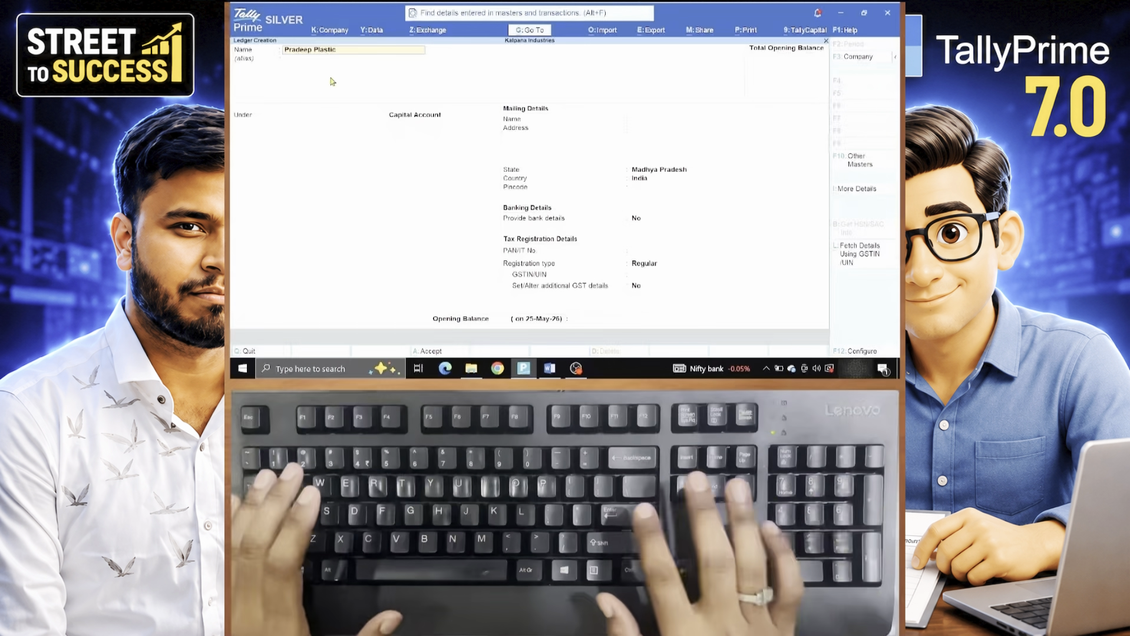
key("Return")
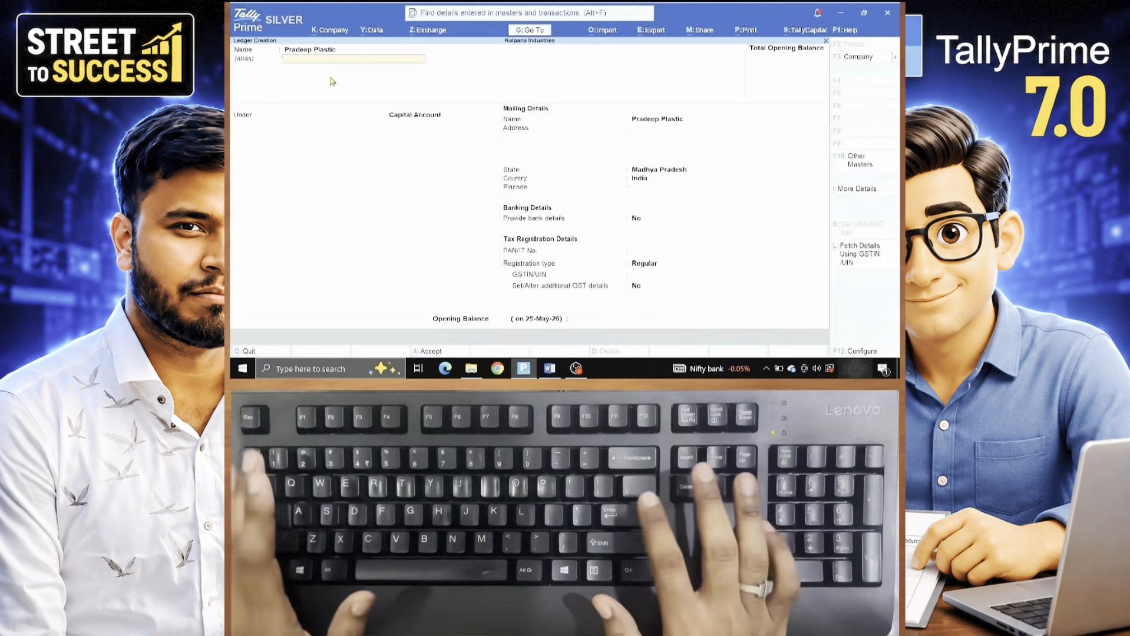
key("Return")
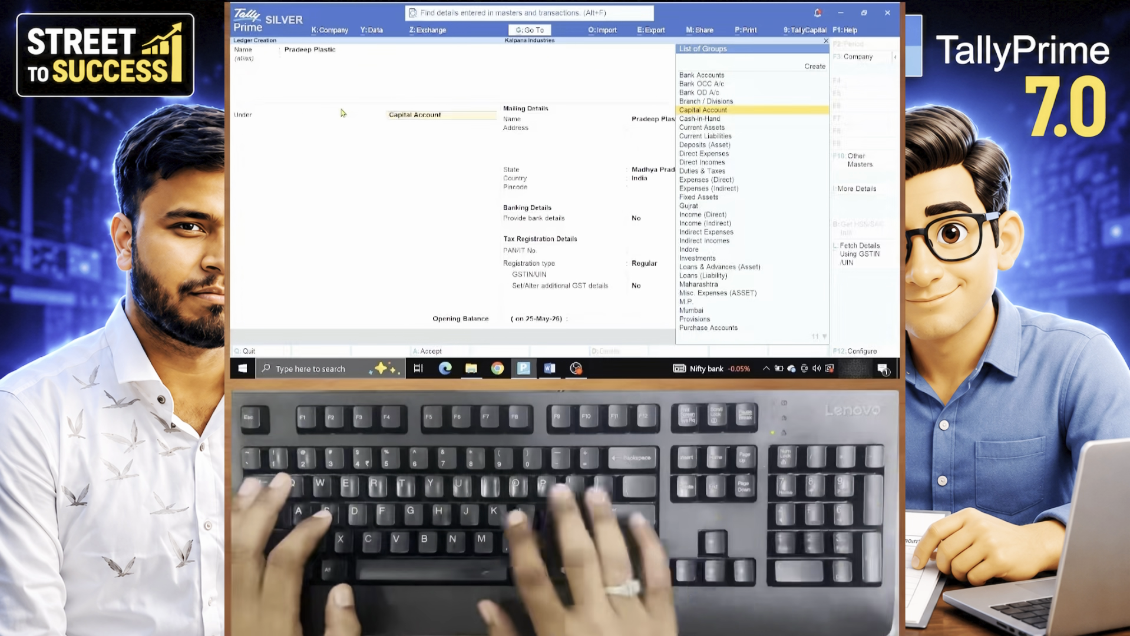
- Filter the groups with 'Sun' and place the ledger under Sundry Creditors
type("Sun")
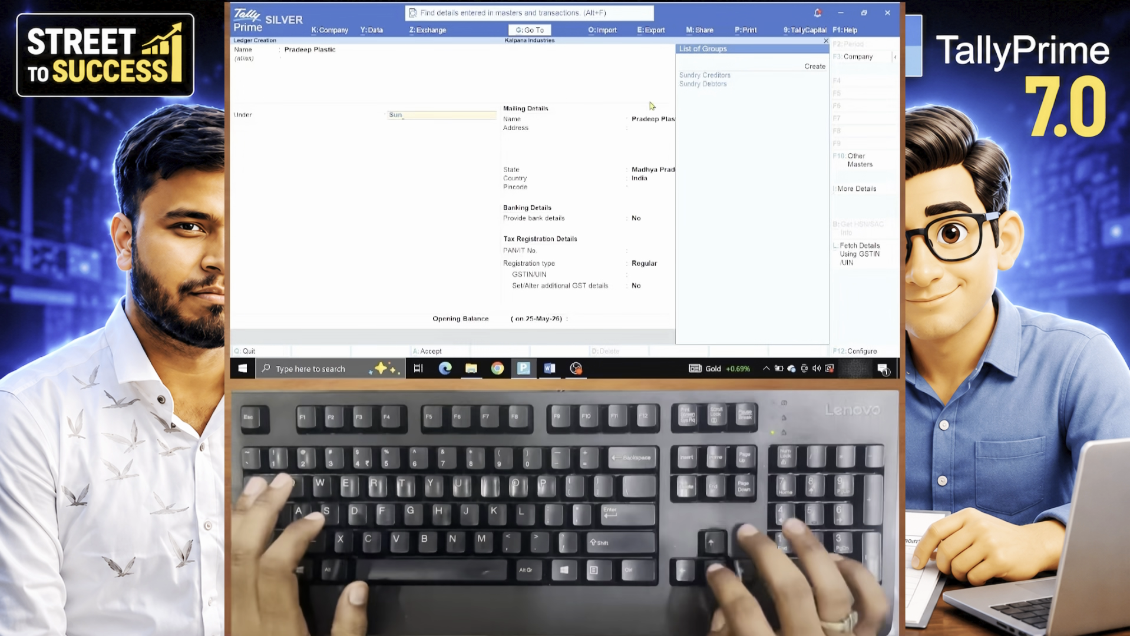
key("Down")
key("Return")
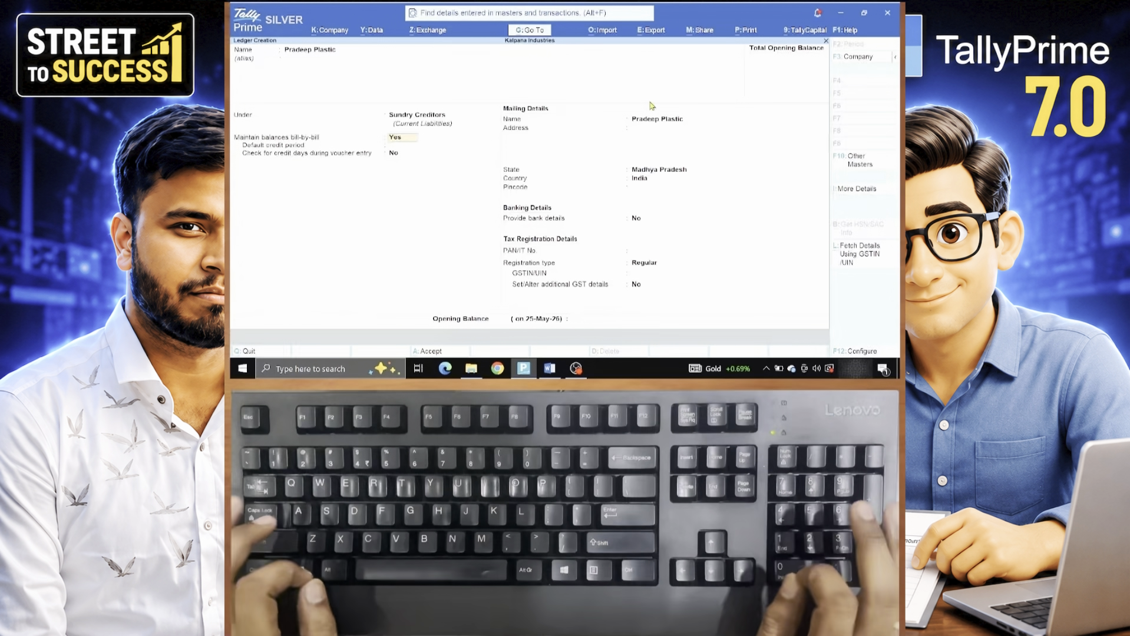
- Keep Sundry Creditors as the group and enter Surat as the mailing address
key("Up")
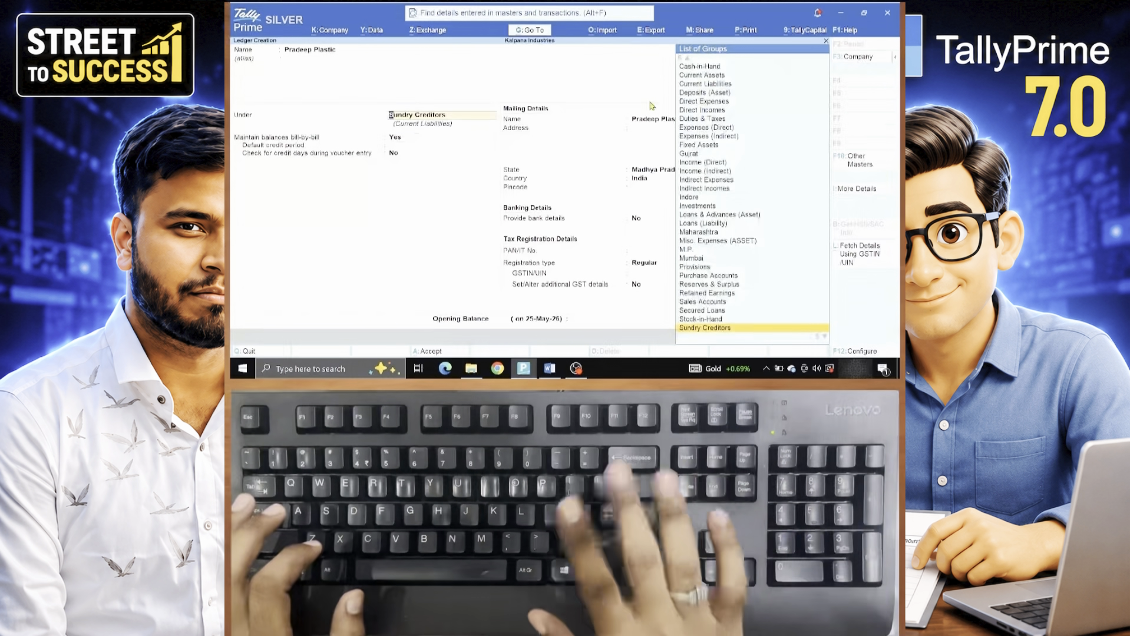
key("Return")
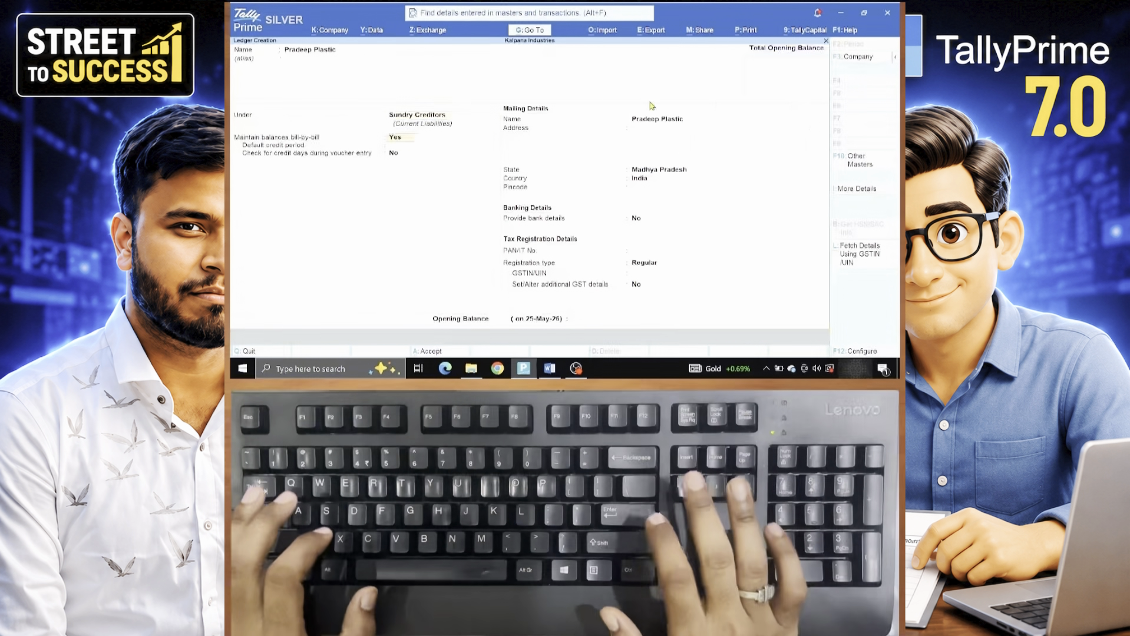
key("Return")
key("Return")
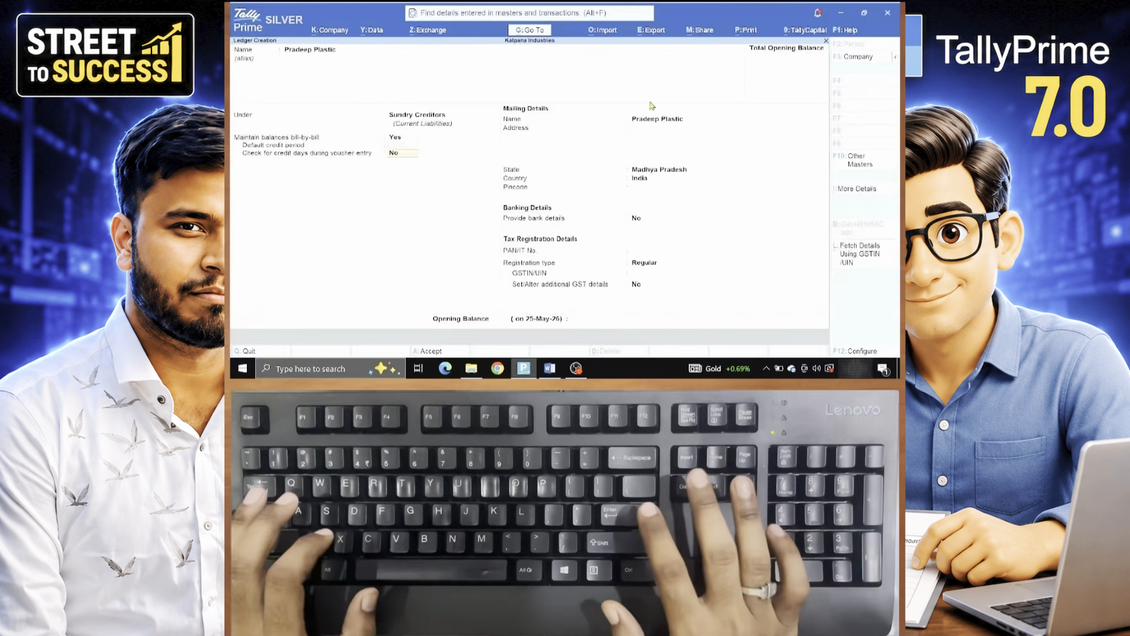
key("Return")
key("Return")
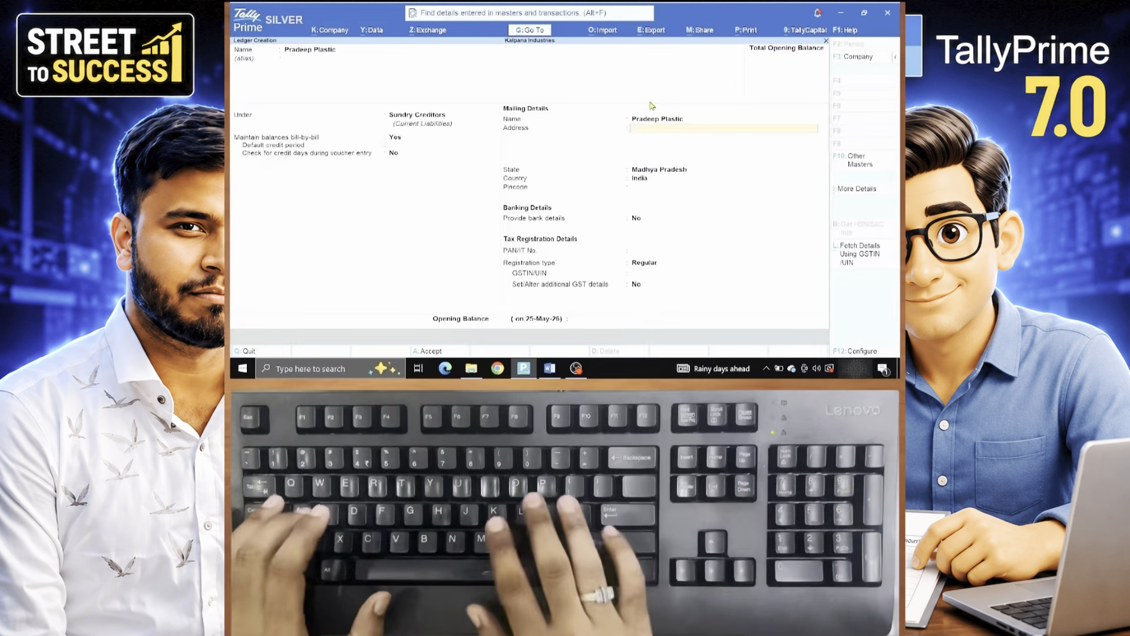
type("Surat")
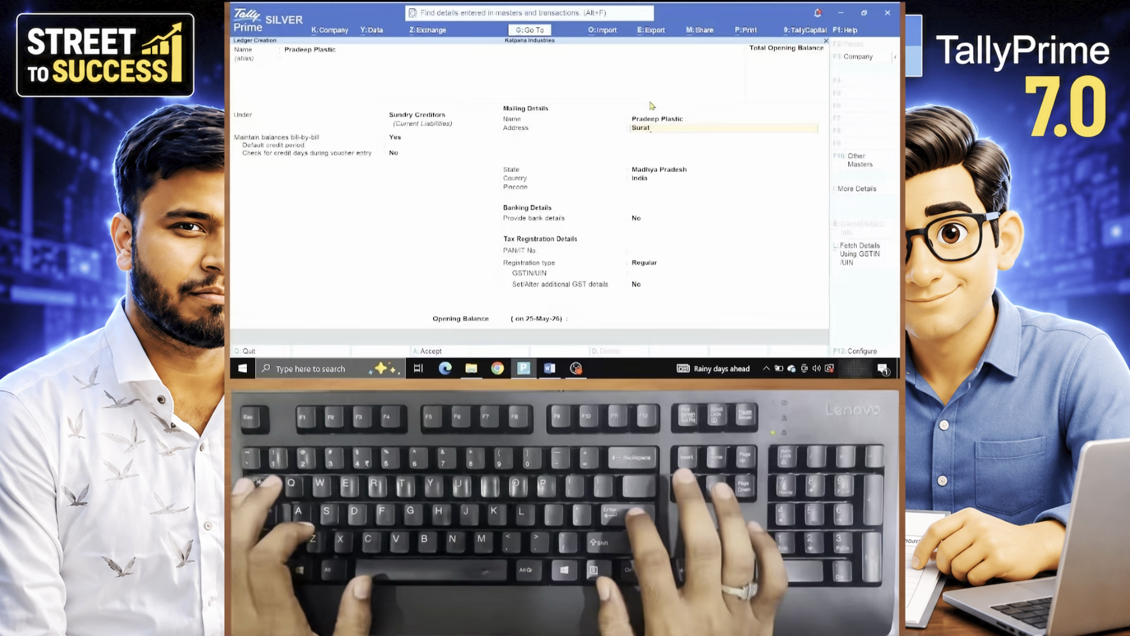
key("Return")
key("Return")
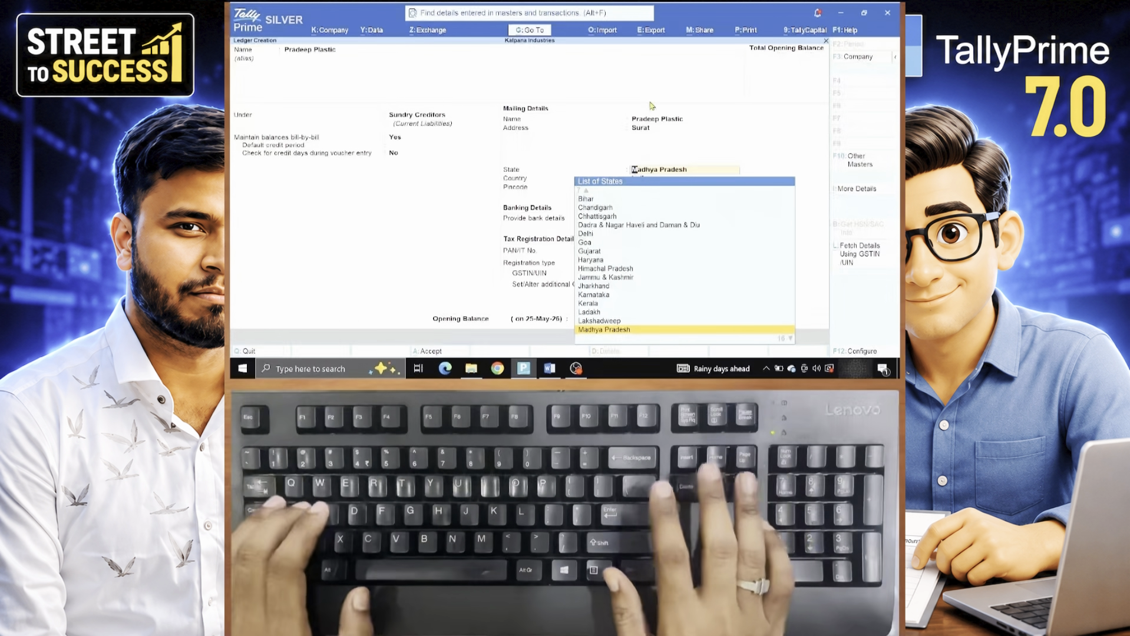
- Set the mailing state to Gujarat, pincode 852545, and turn on bank details
type("Gu")
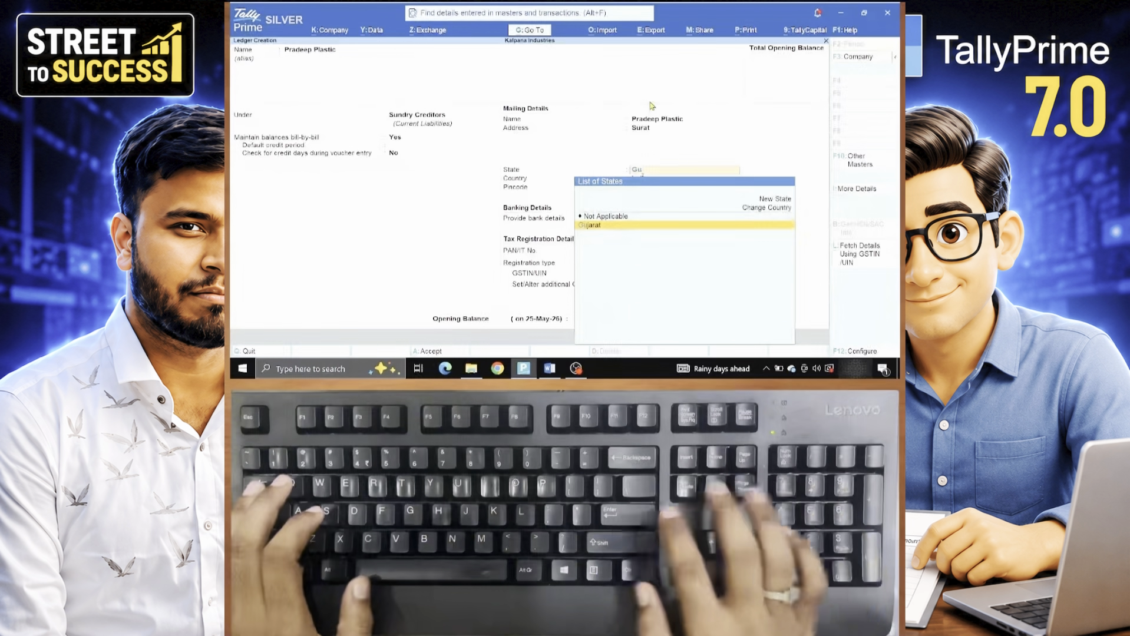
key("Return")
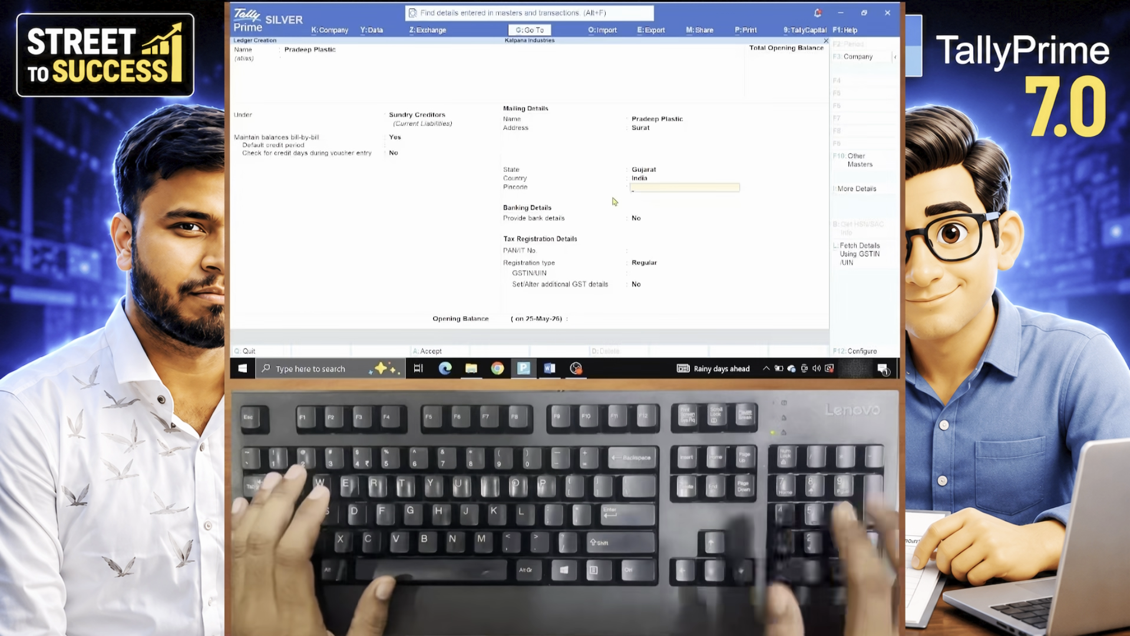
type("852545")
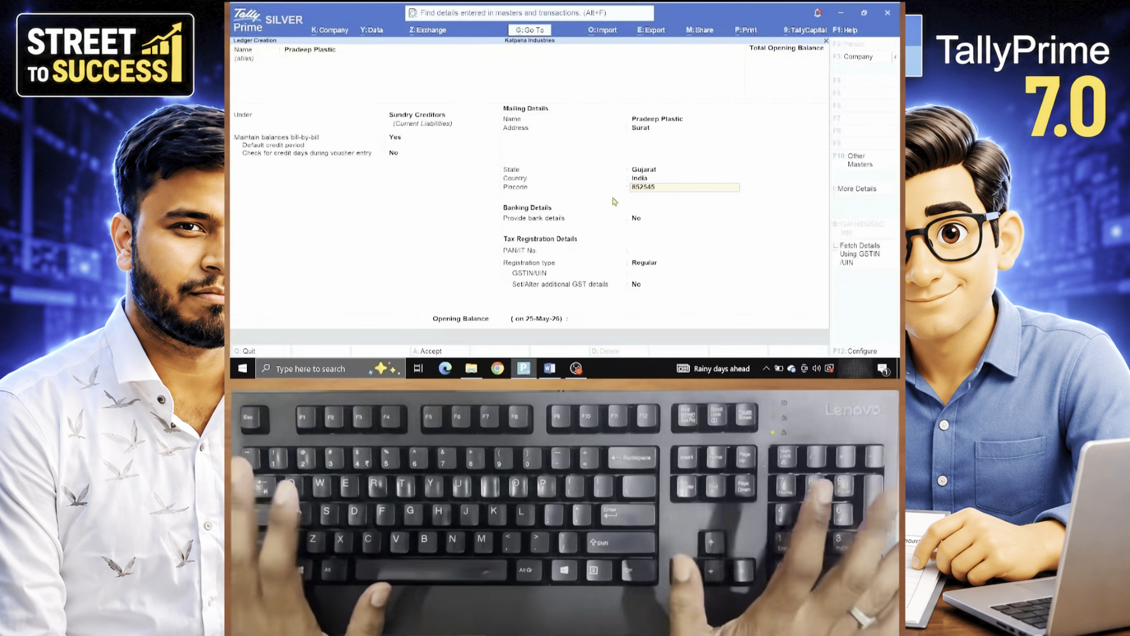
key("Return")
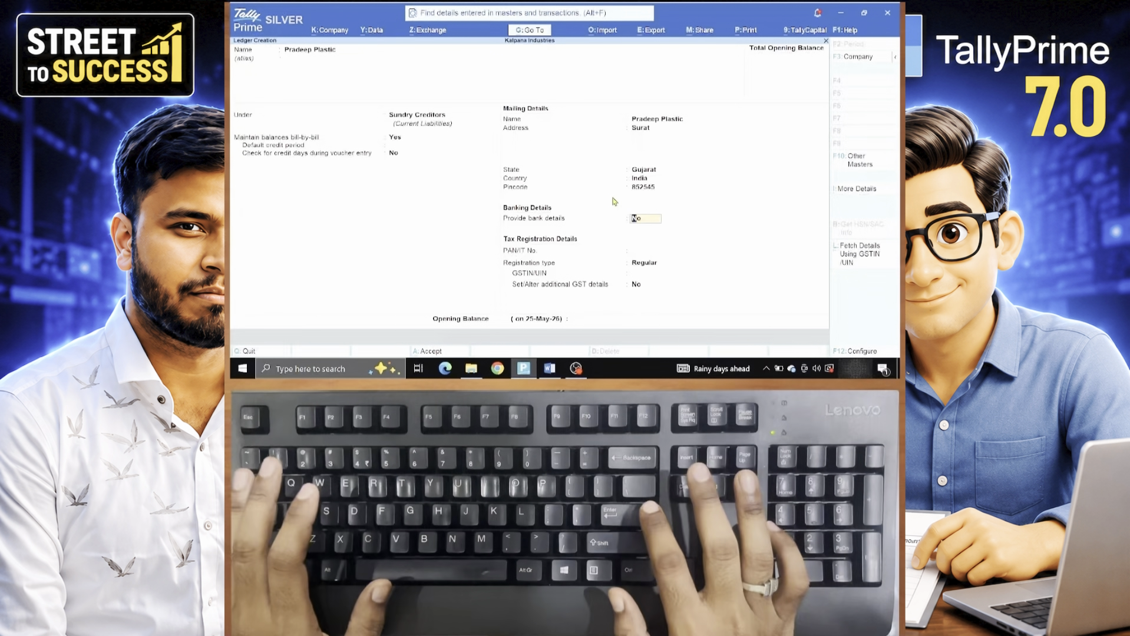
type("y")
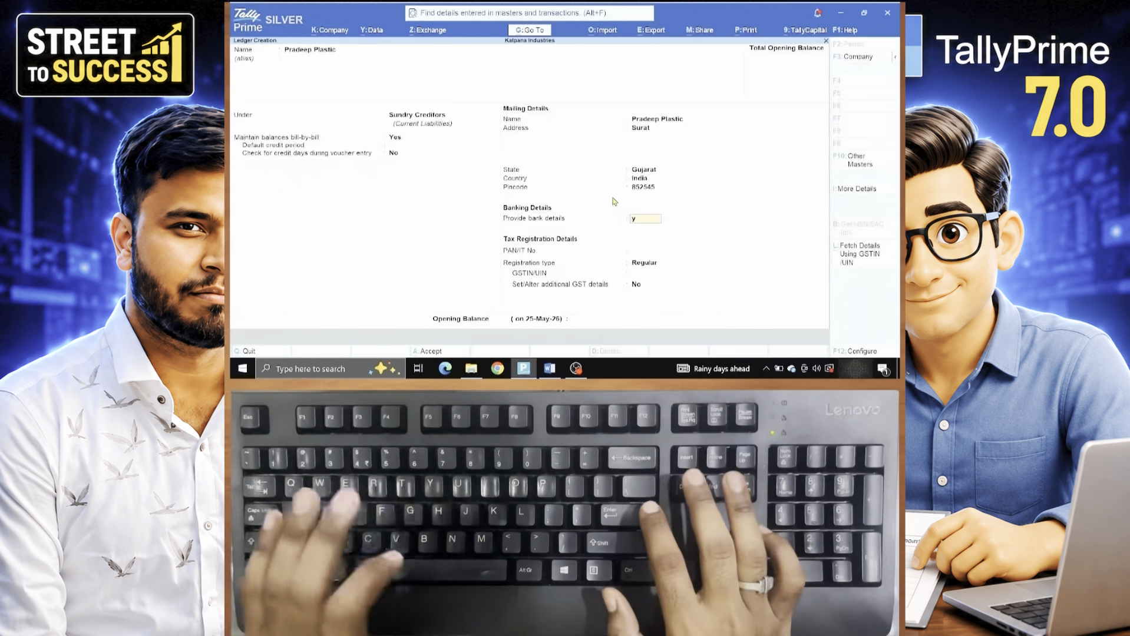
key("Return")
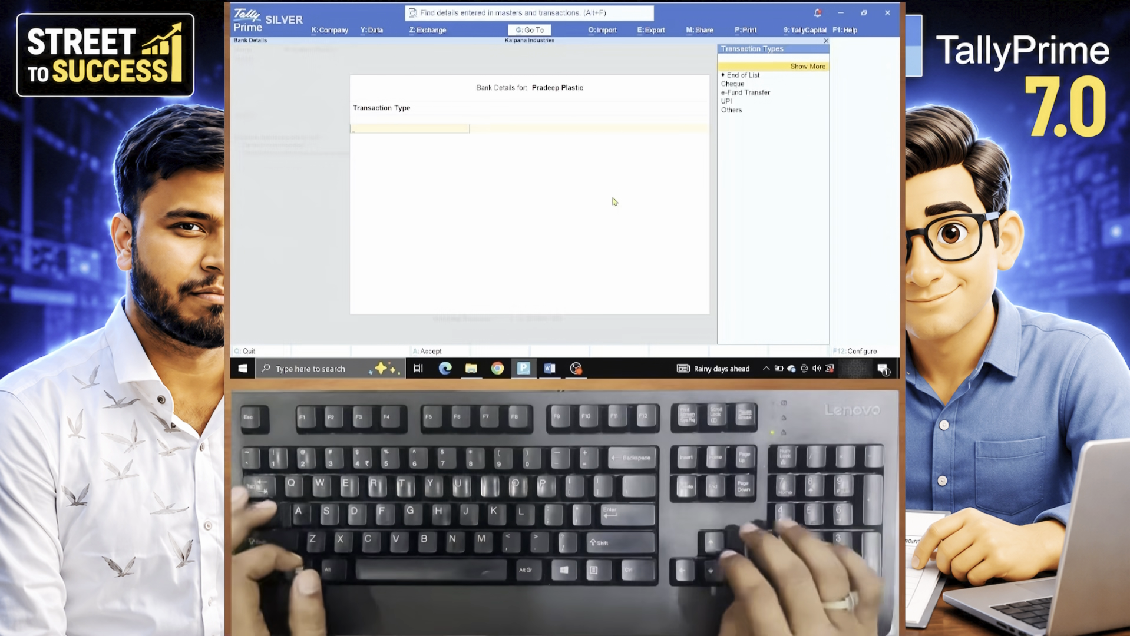
- Choose e-Fund Transfer as the bank transaction type
key("Down")
key("Down")
key("Down")
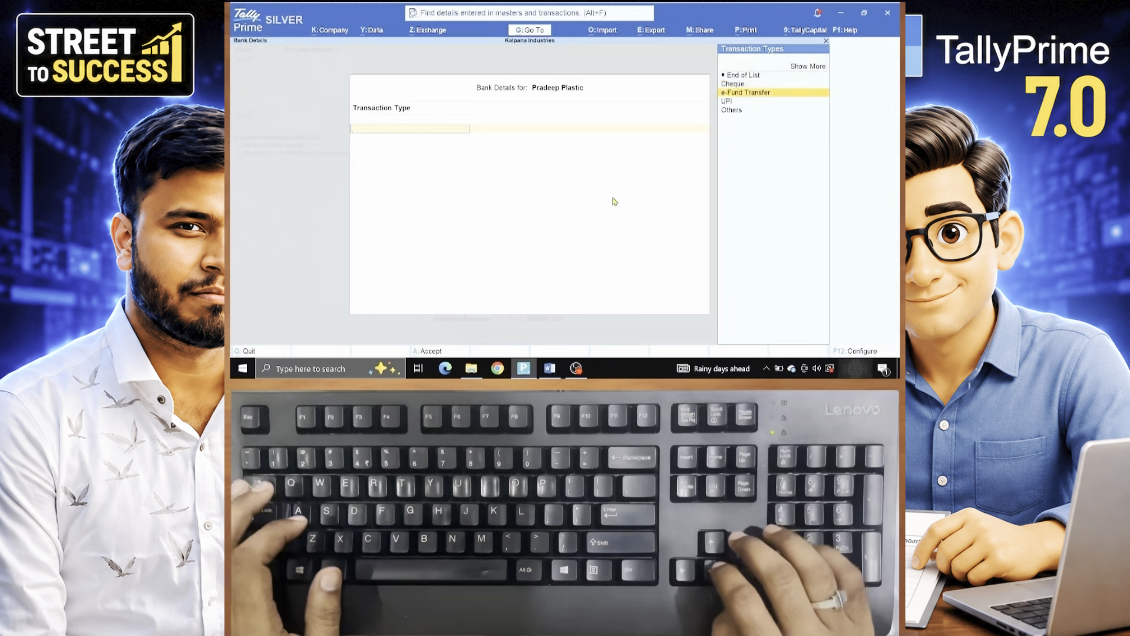
key("Down")
key("Down")
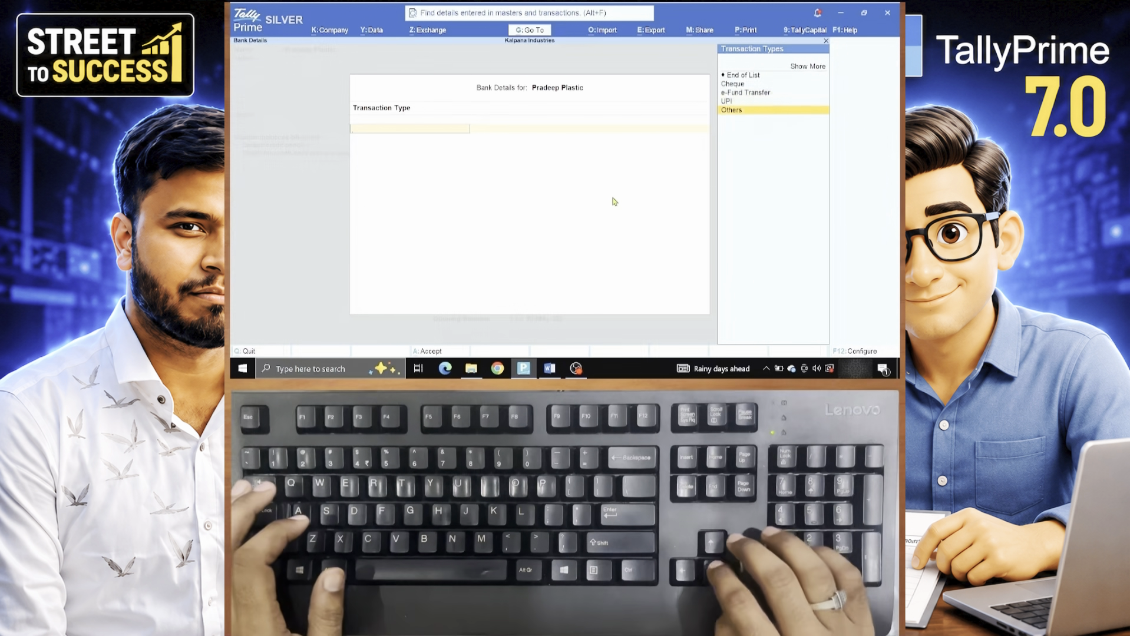
key("Up")
key("Up")
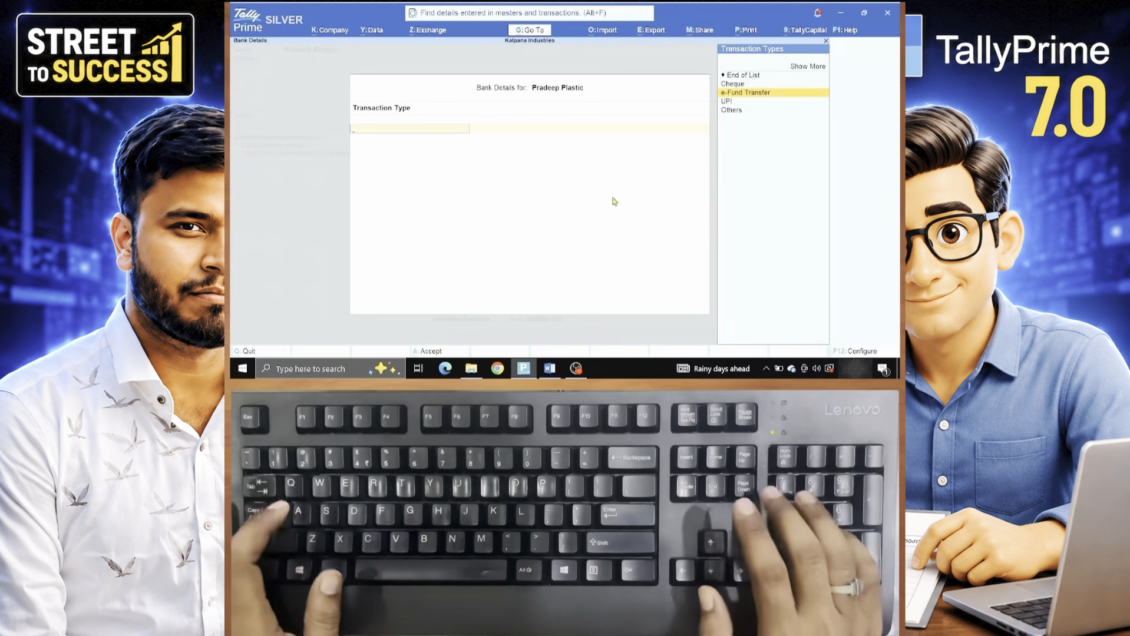
key("Return")
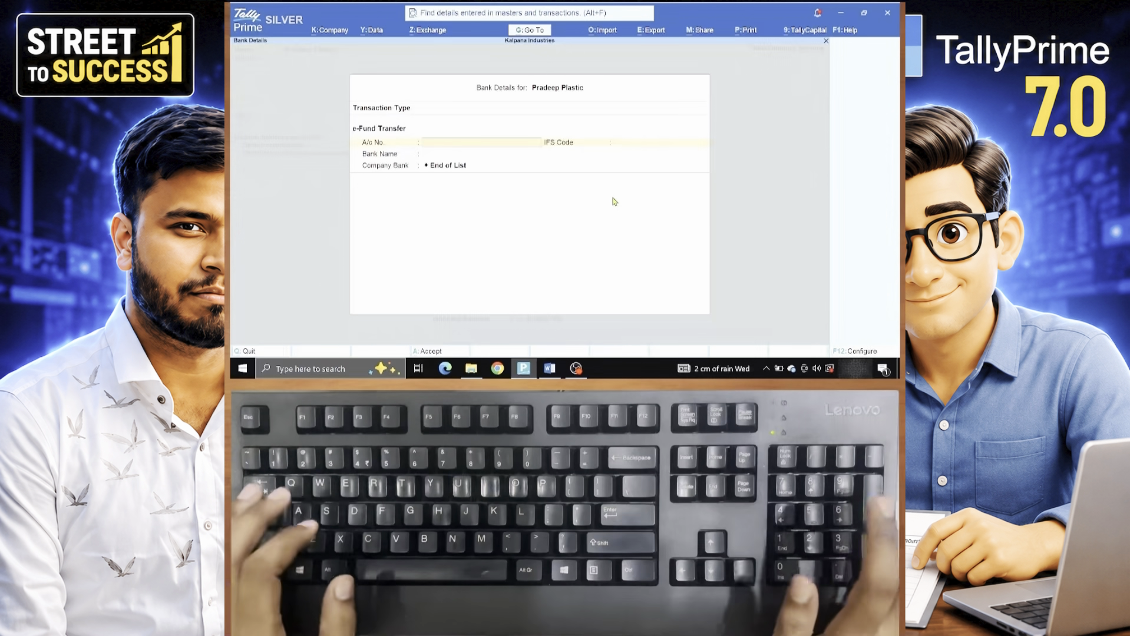
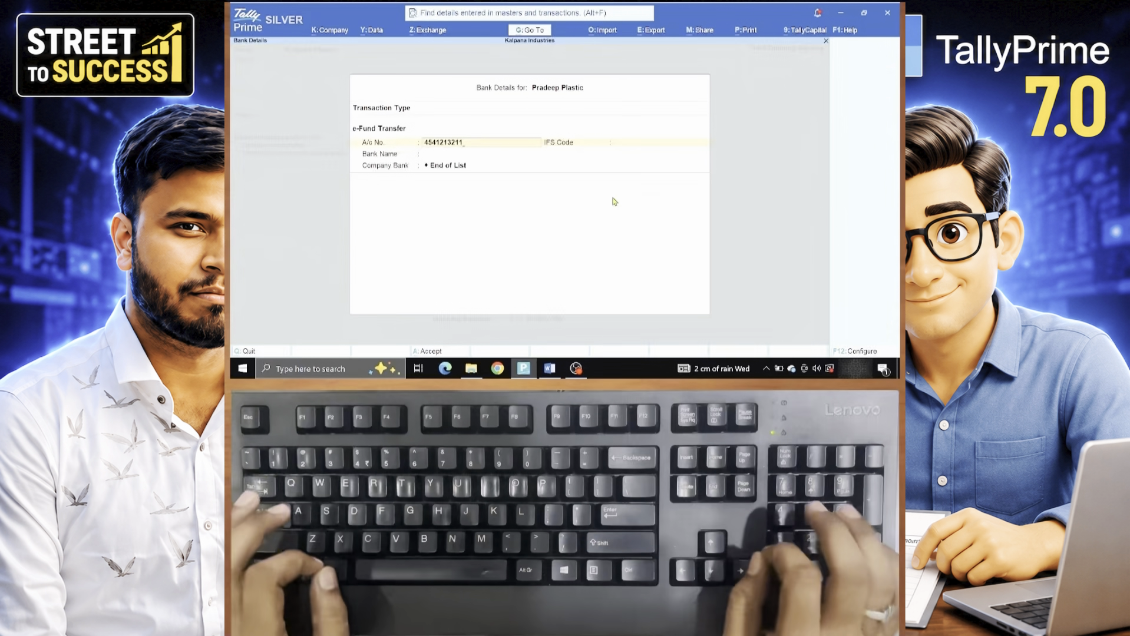
- Enter the supplier's account number, leave IFS empty, Bank Name Not Applicable, Company Bank SBI Bank
key("Return")
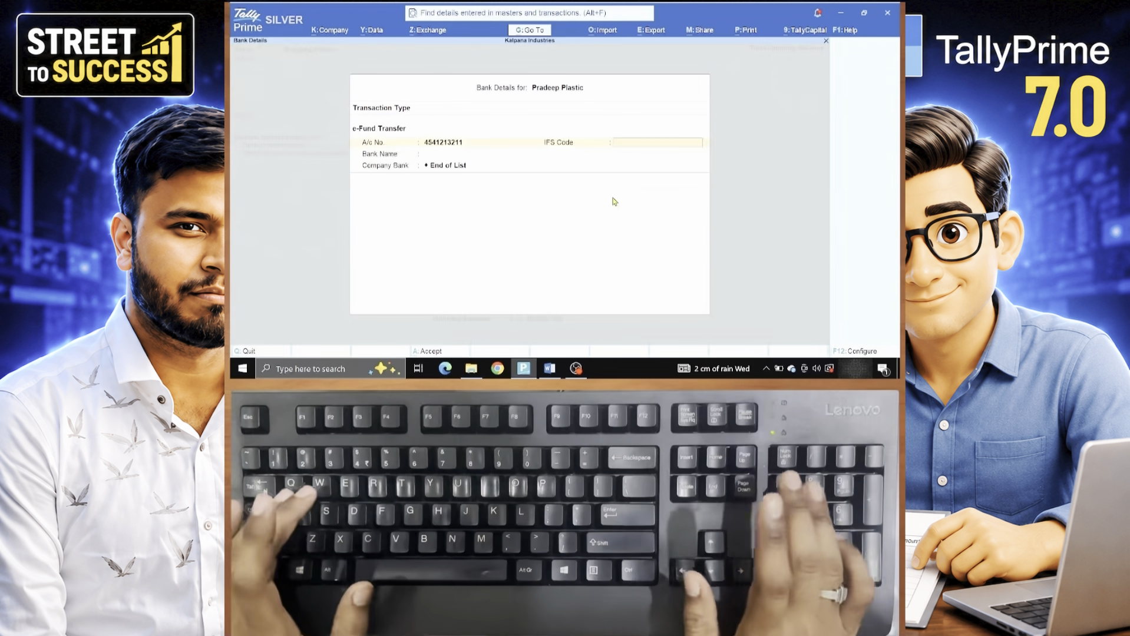
key("Return")
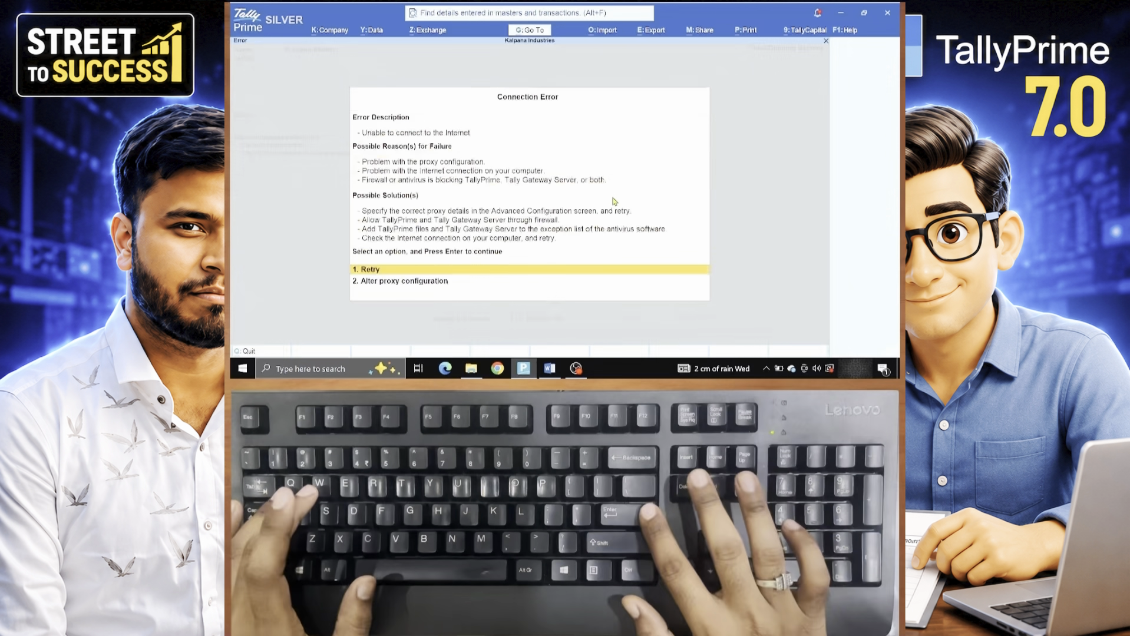
key("Return")
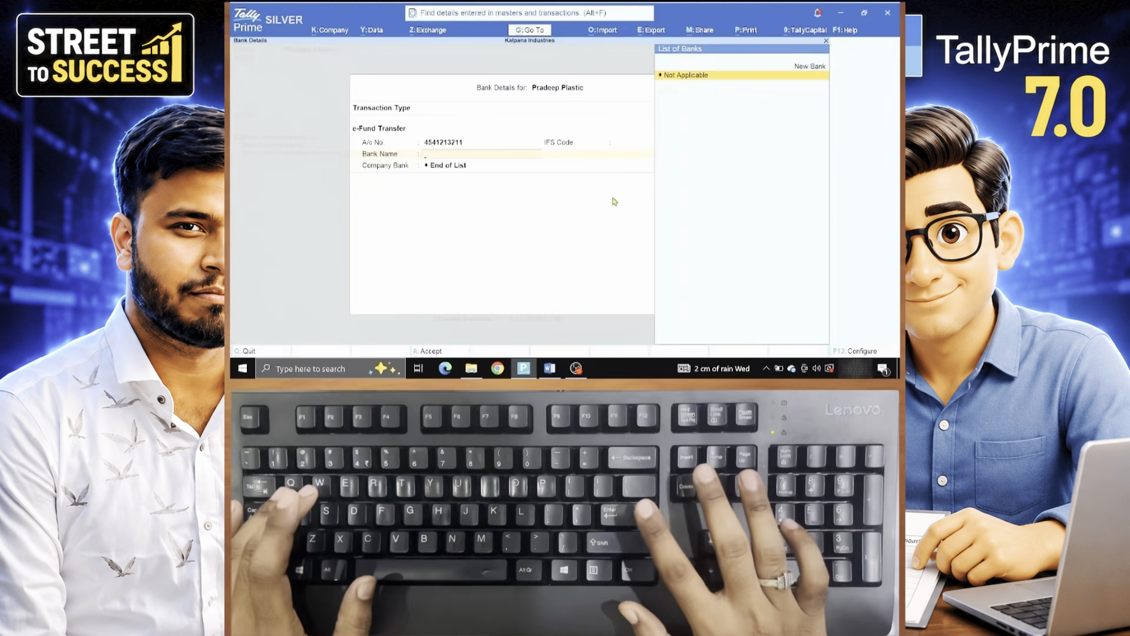
key("Return")
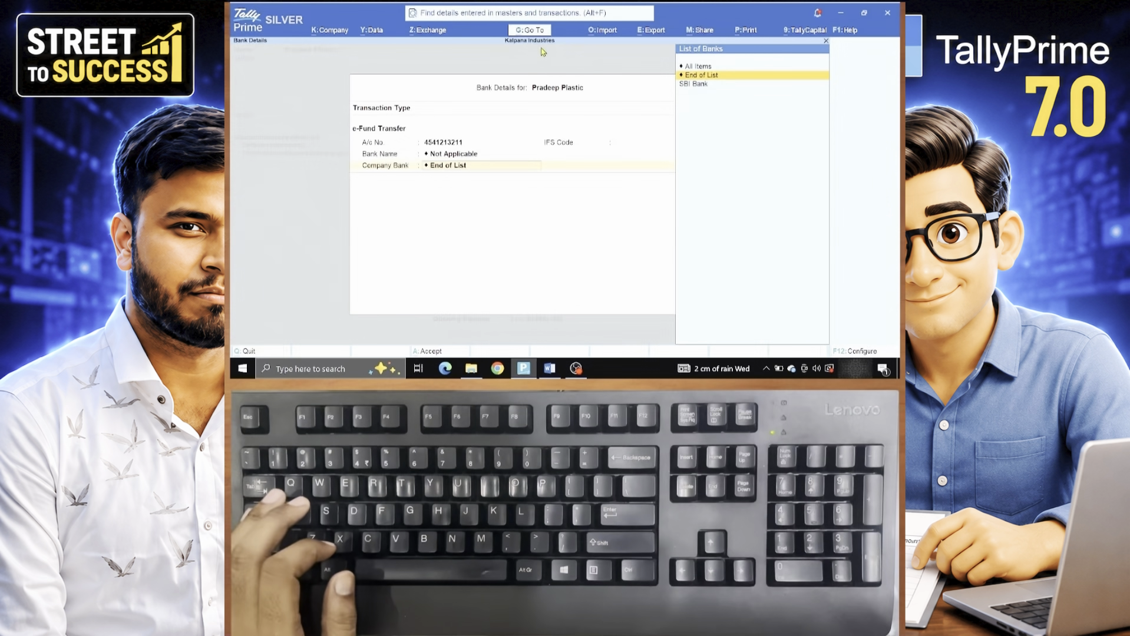
left_click(701, 86)
key("Return")
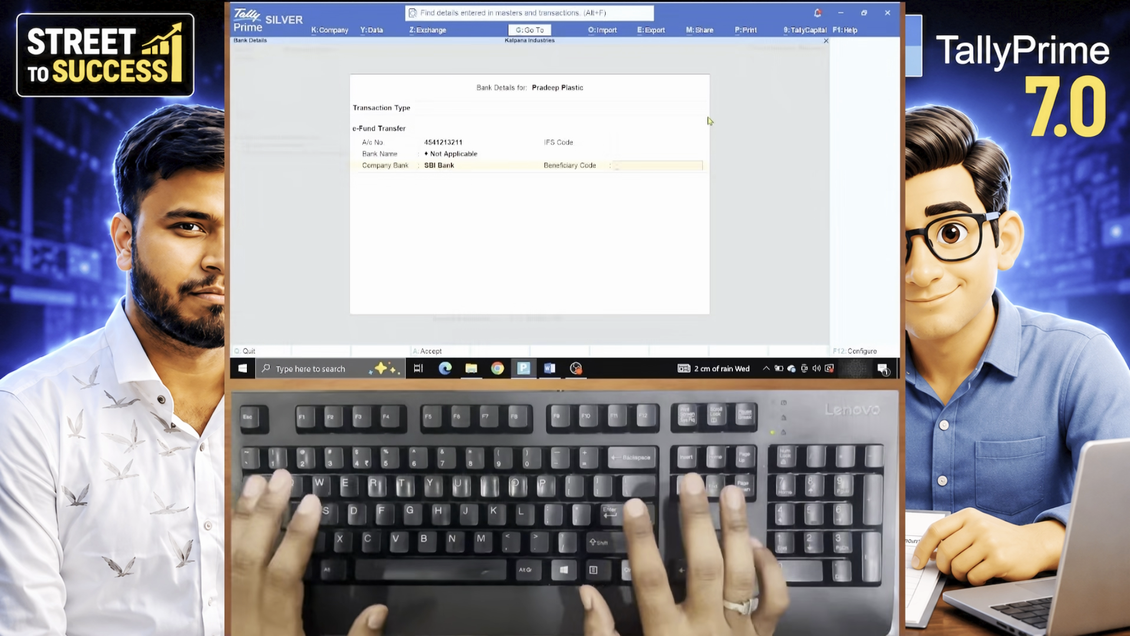
key("Return")
key("Return")
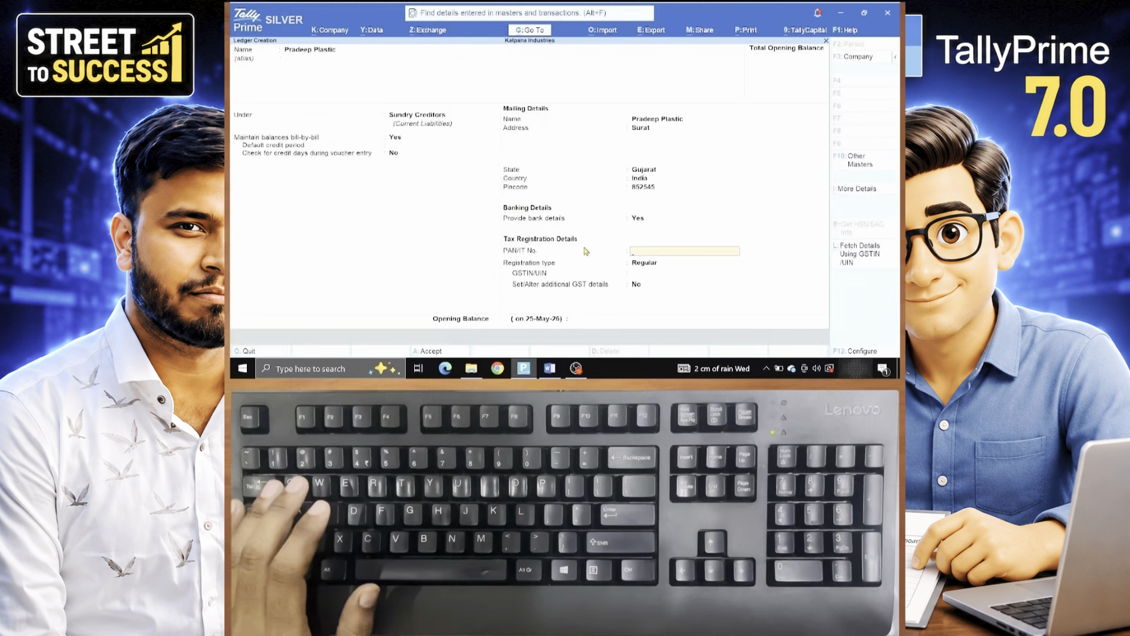
- Skip PAN, keep GST registration type Regular, and accept the Pradeep Plastic ledger
key("Return")
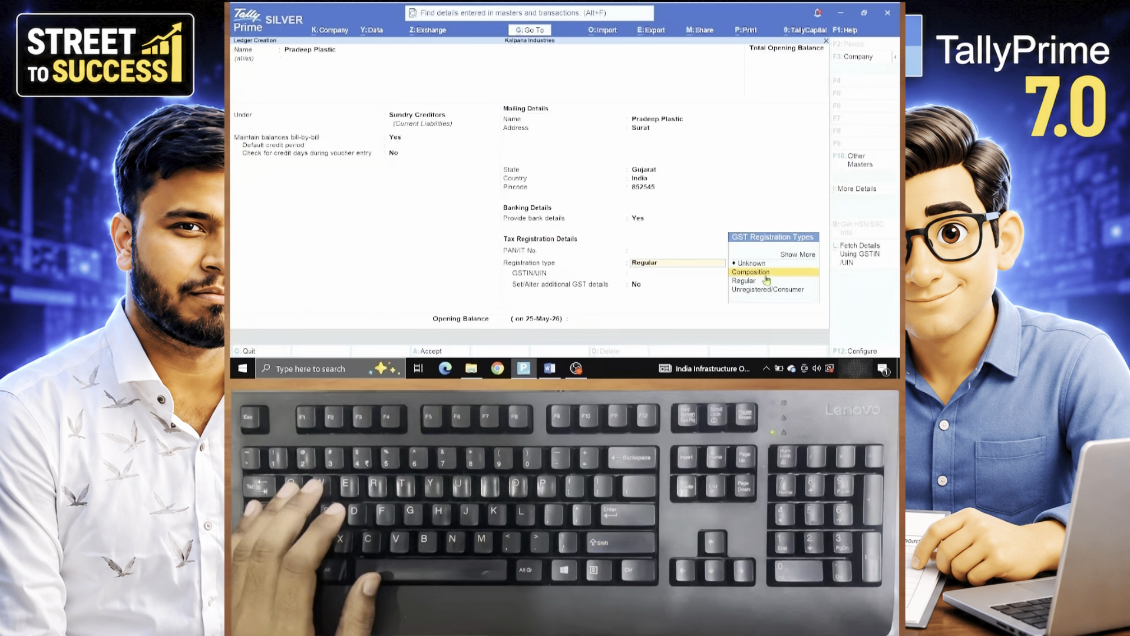
key("Return")
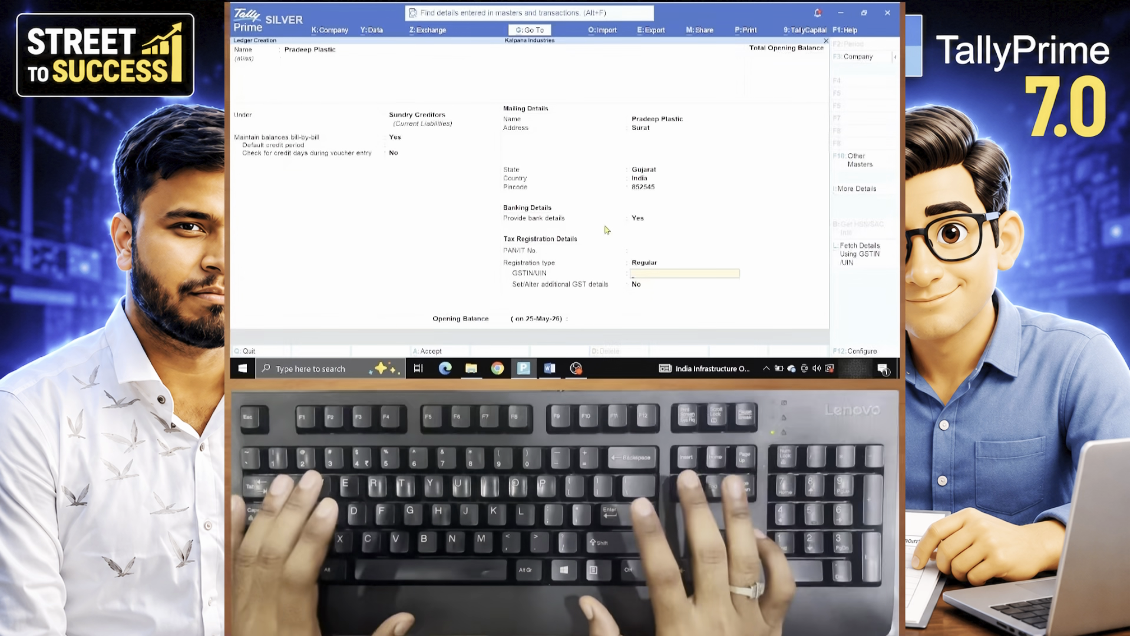
key("Return")
key("Return")
key("Return")
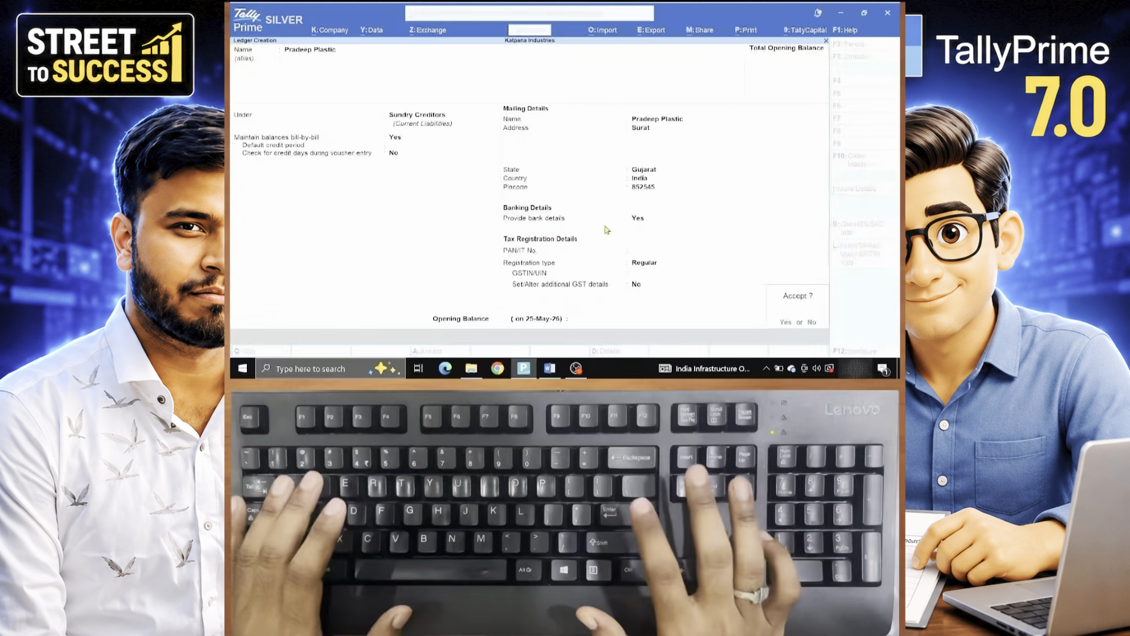
key("Return")
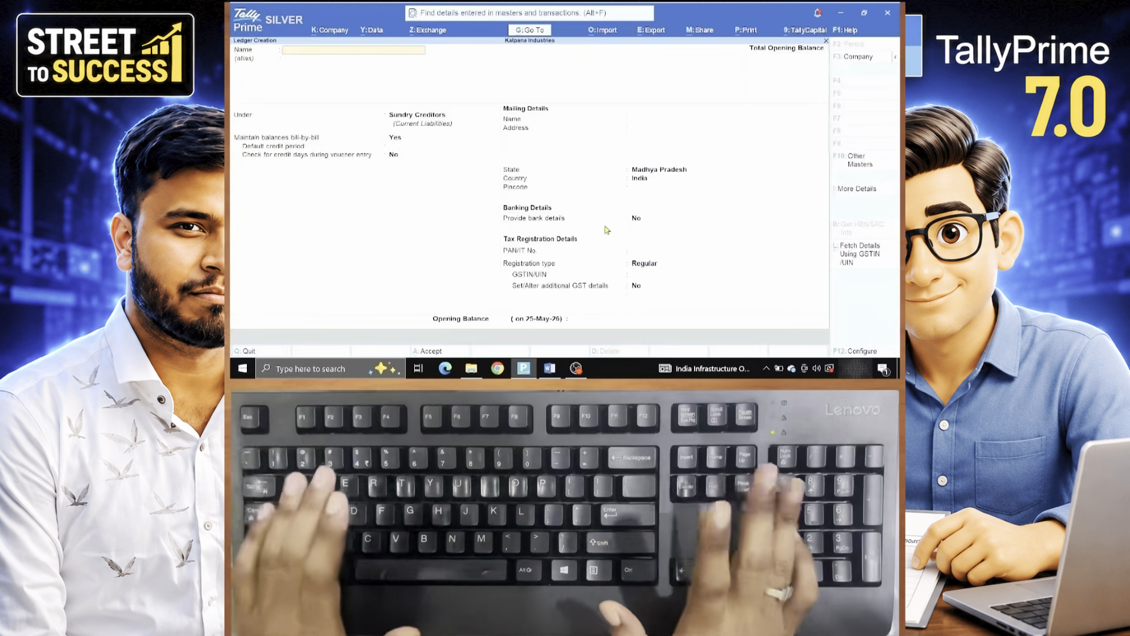
- Exit to Gateway of Tally and open a blank Purchase voucher, no. 1 dated 15-Jun-26
key("Escape")
key("Escape")
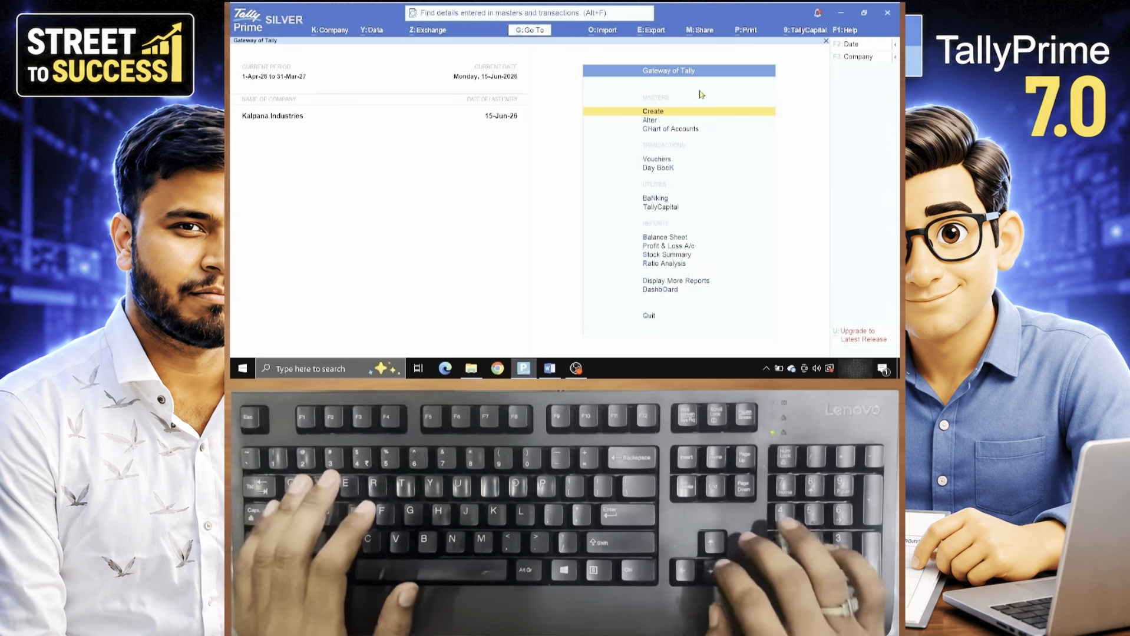
key("Down")
key("Down")
key("Down")
key("Down")
key("Up")
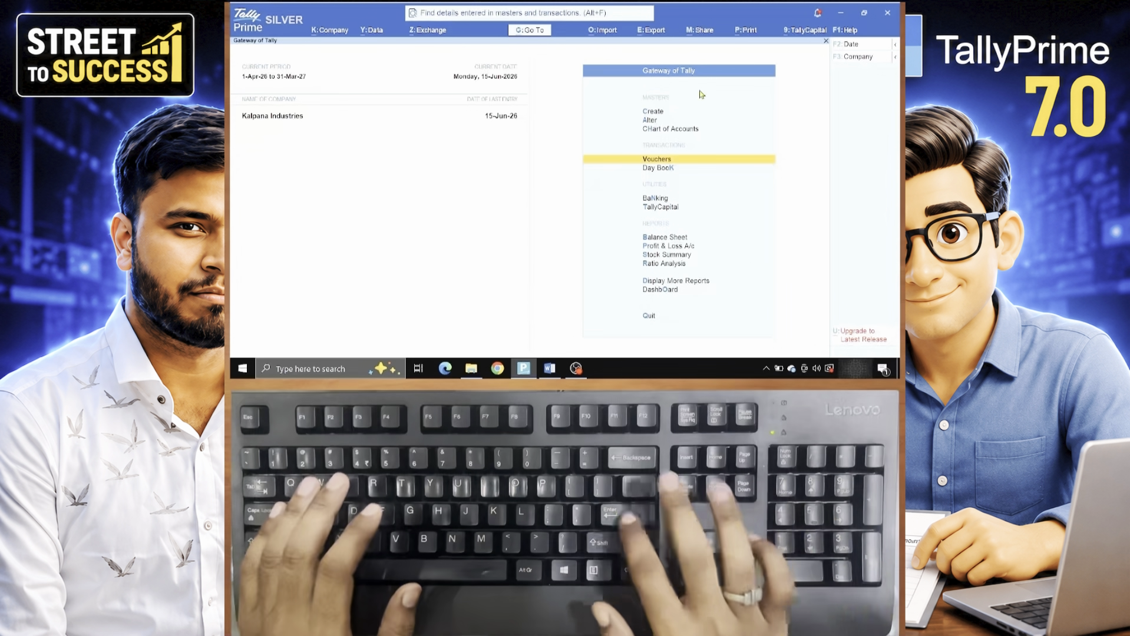
key("Return")
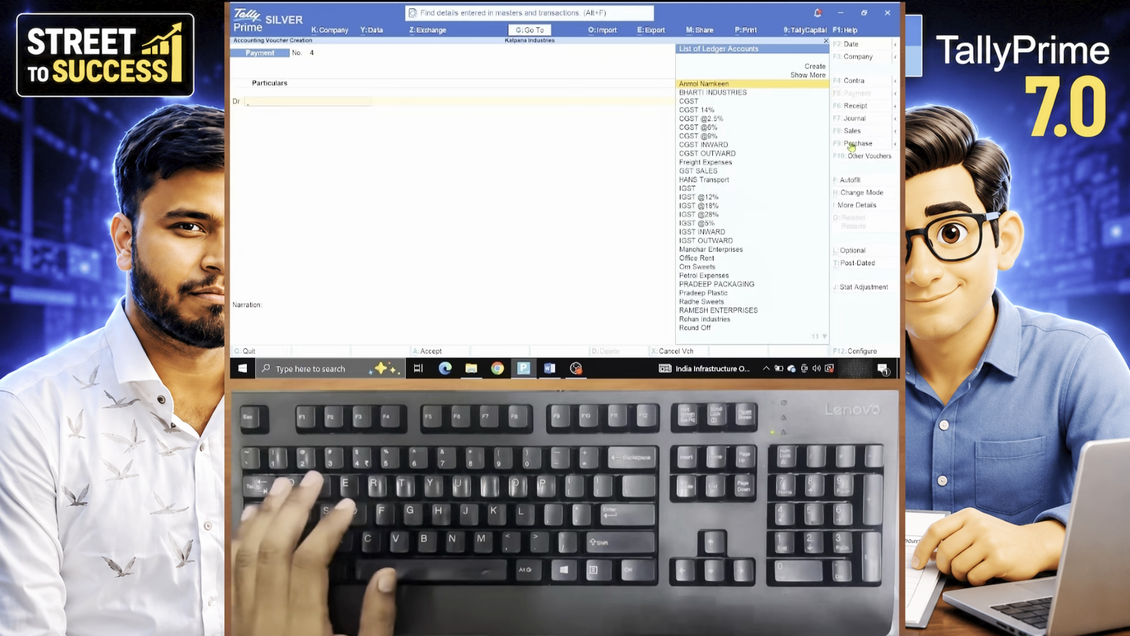
key("F9")
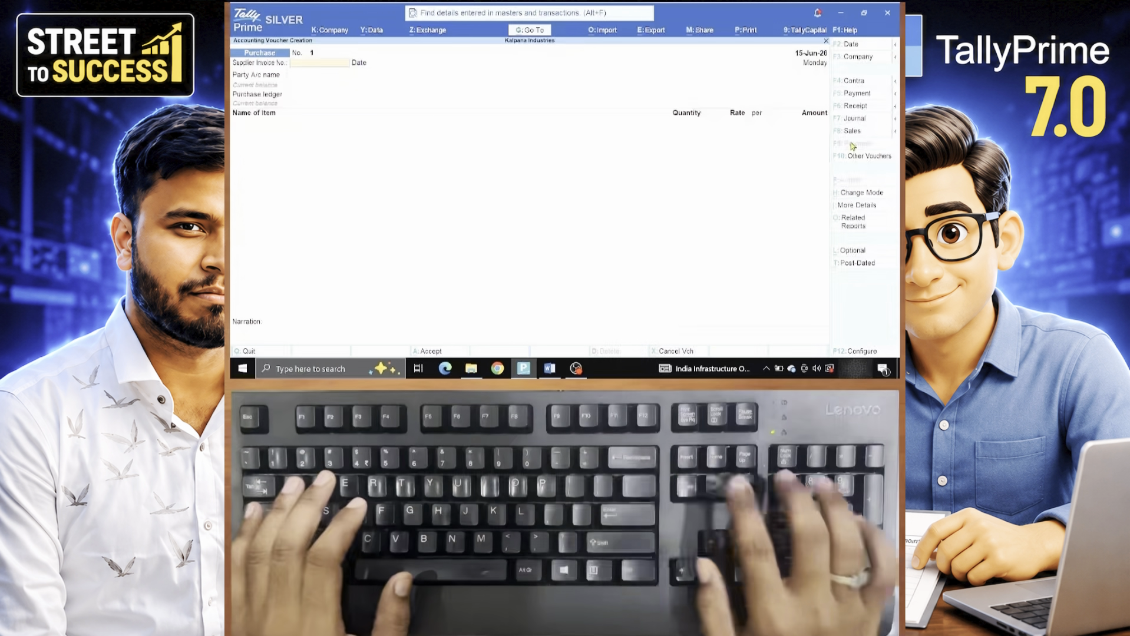